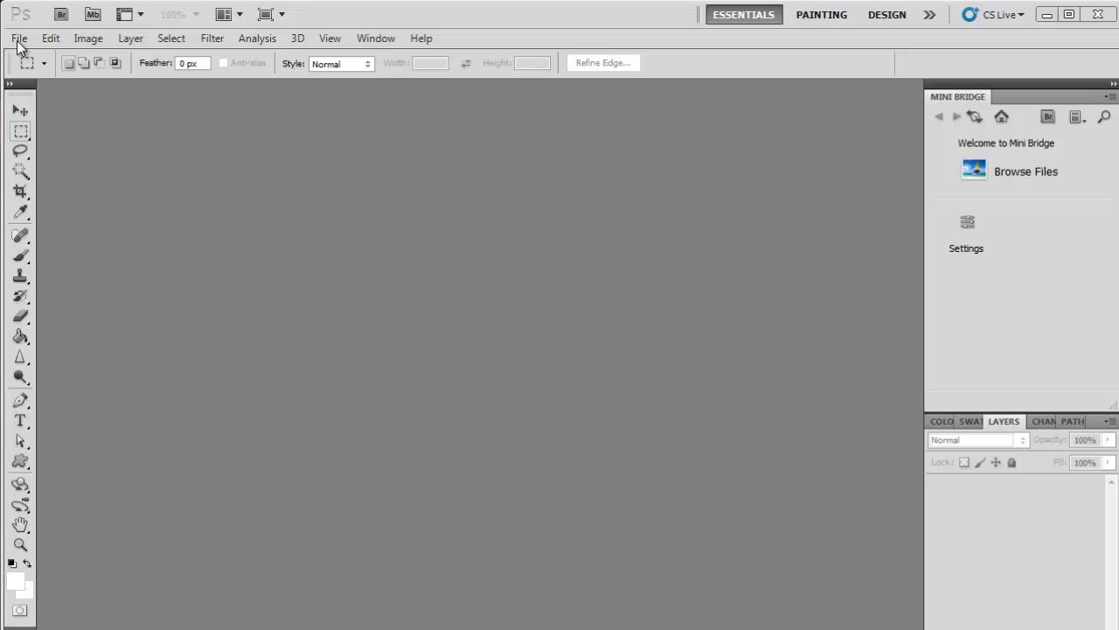
- Load all the PNG images from the output folder into one document as a stack of layers
left_click(19, 41)
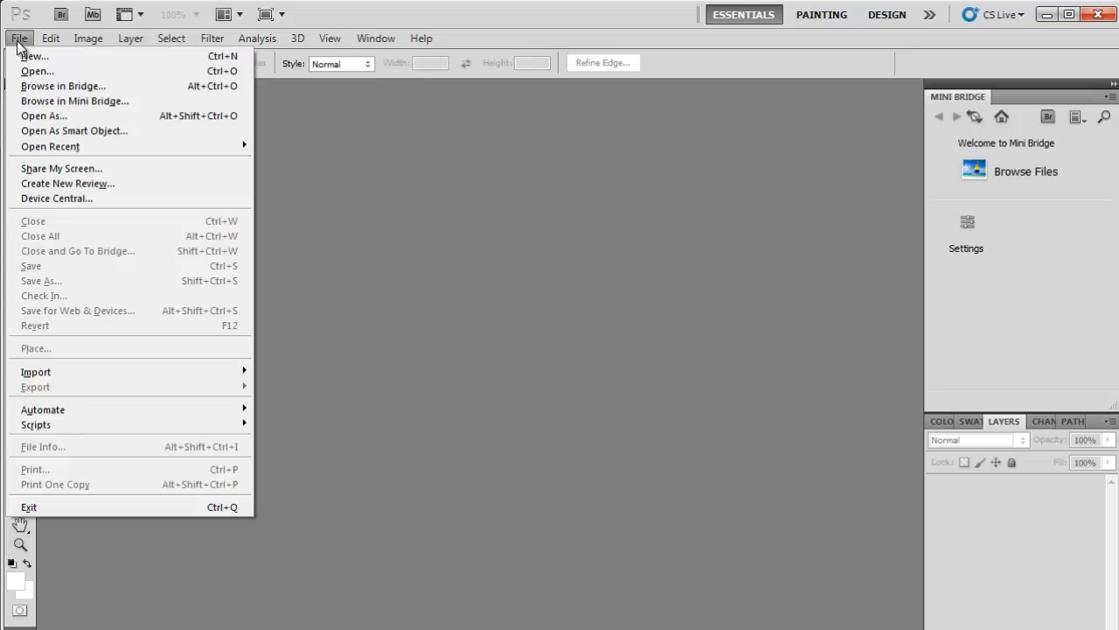
mouse_move(68, 428)
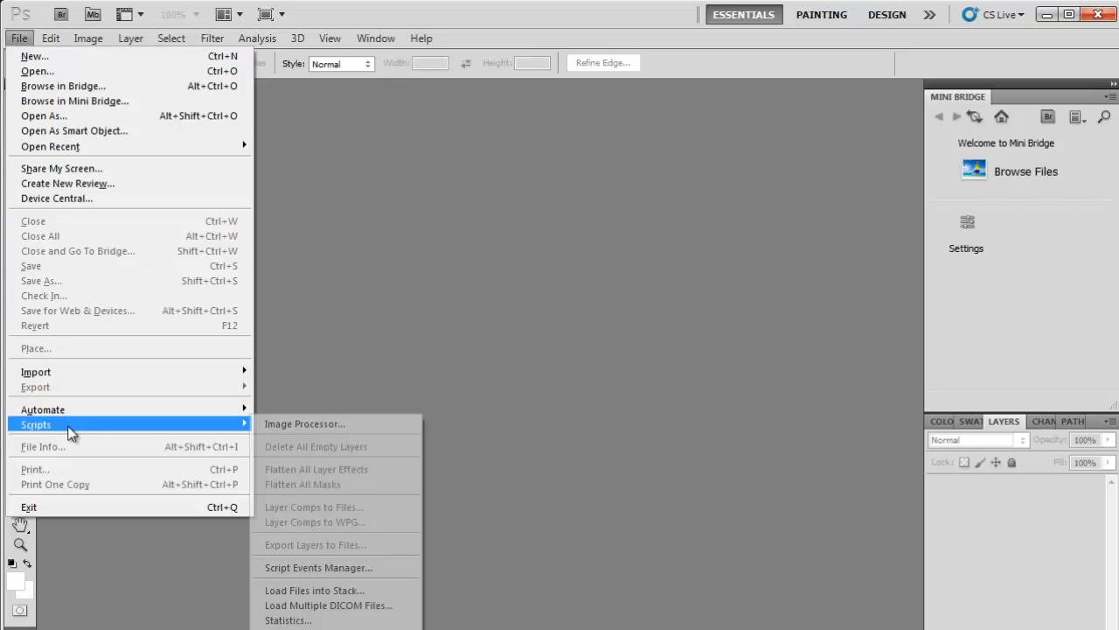
left_click(336, 591)
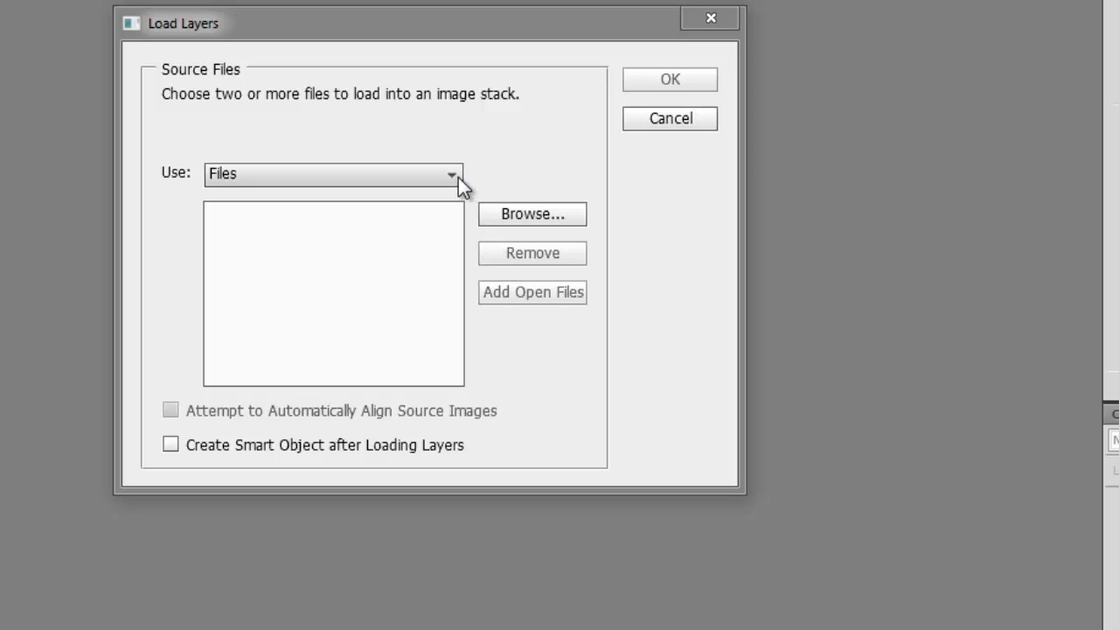
left_click(549, 217)
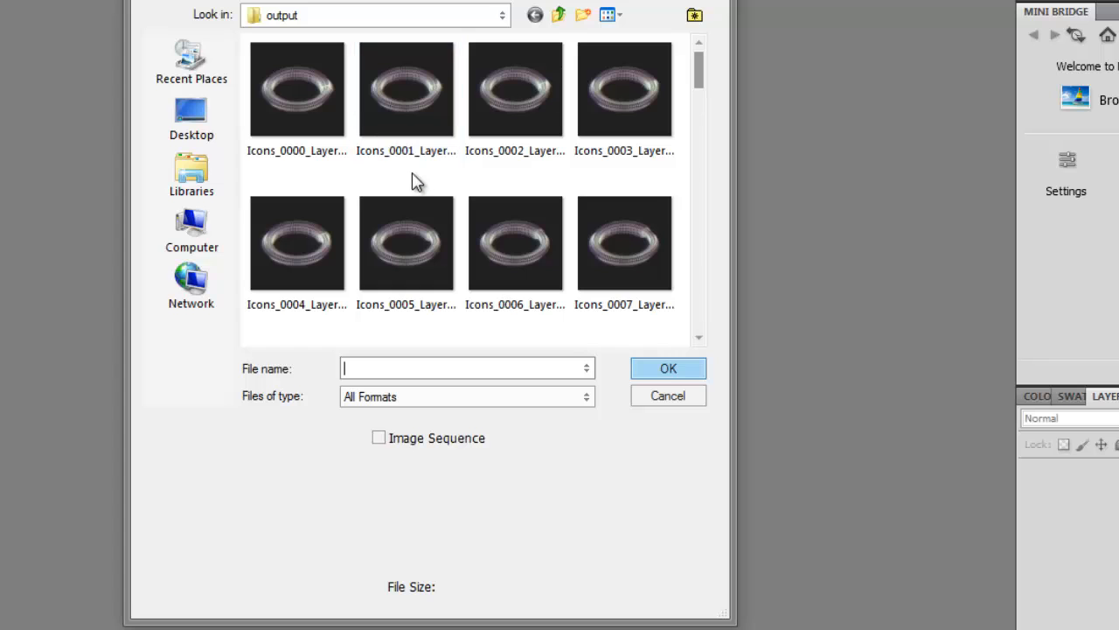
left_click(835, 215)
key("ctrl+a")
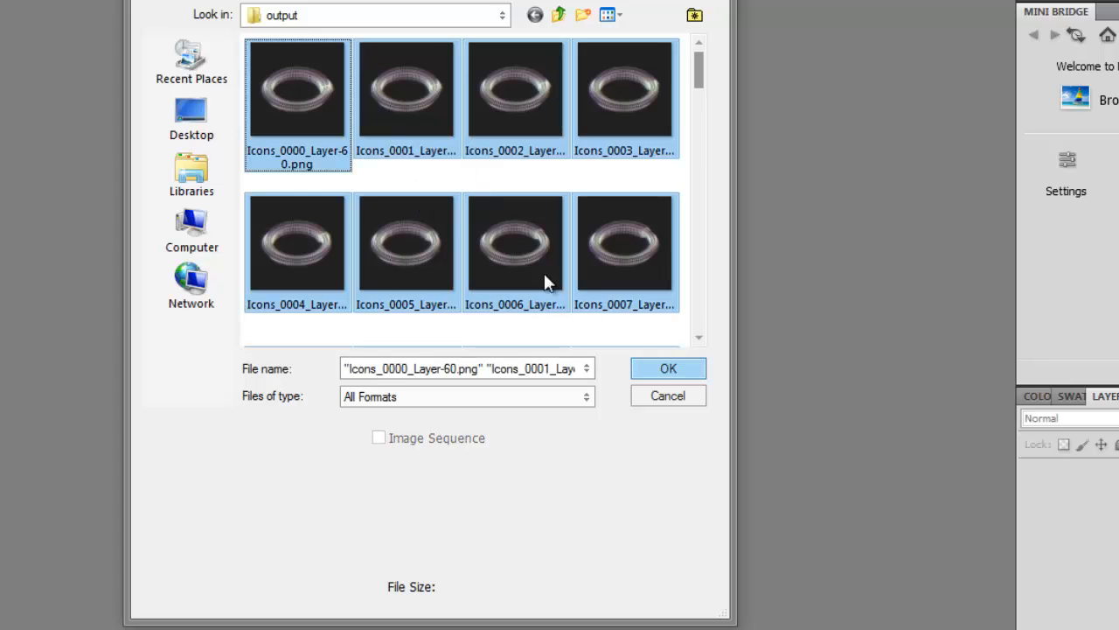
left_click(678, 375)
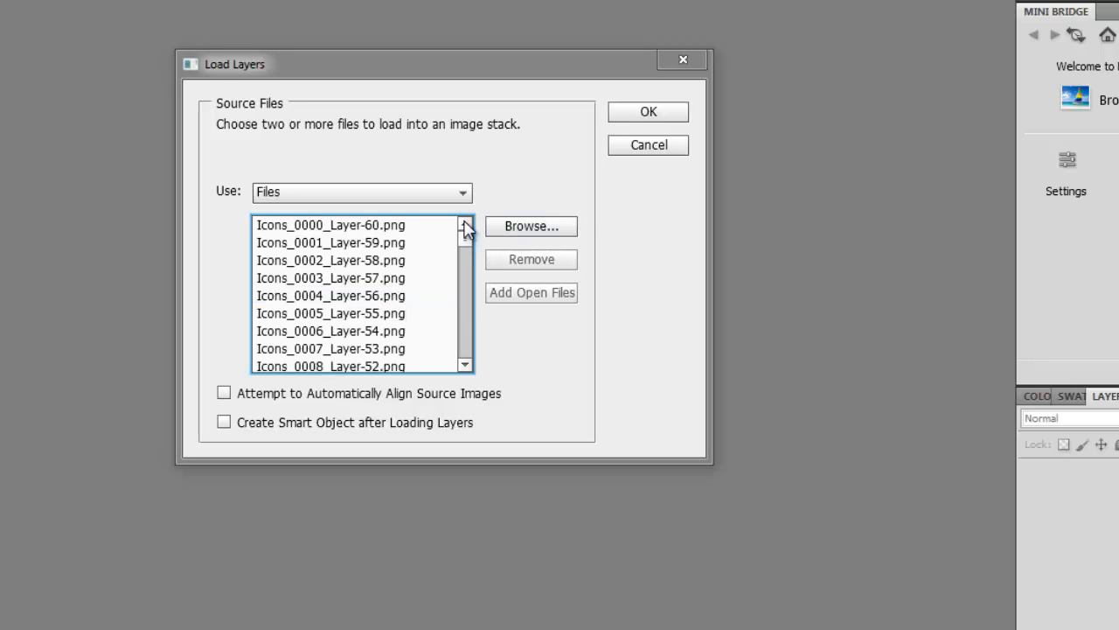
left_click_drag(472, 270, 460, 207)
left_click(652, 122)
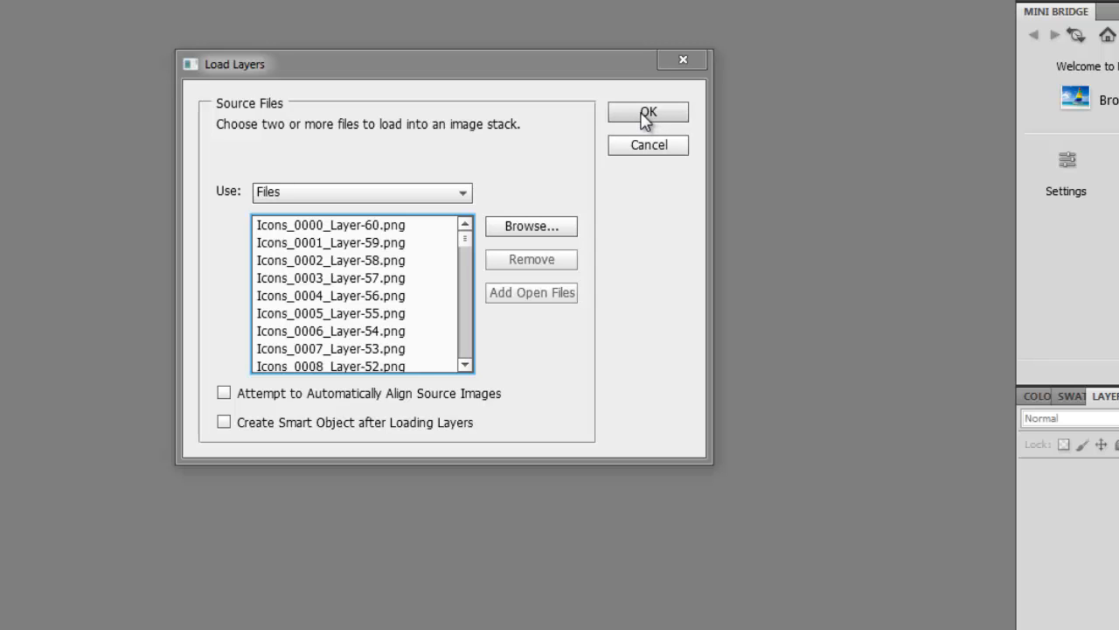
left_click(647, 120)
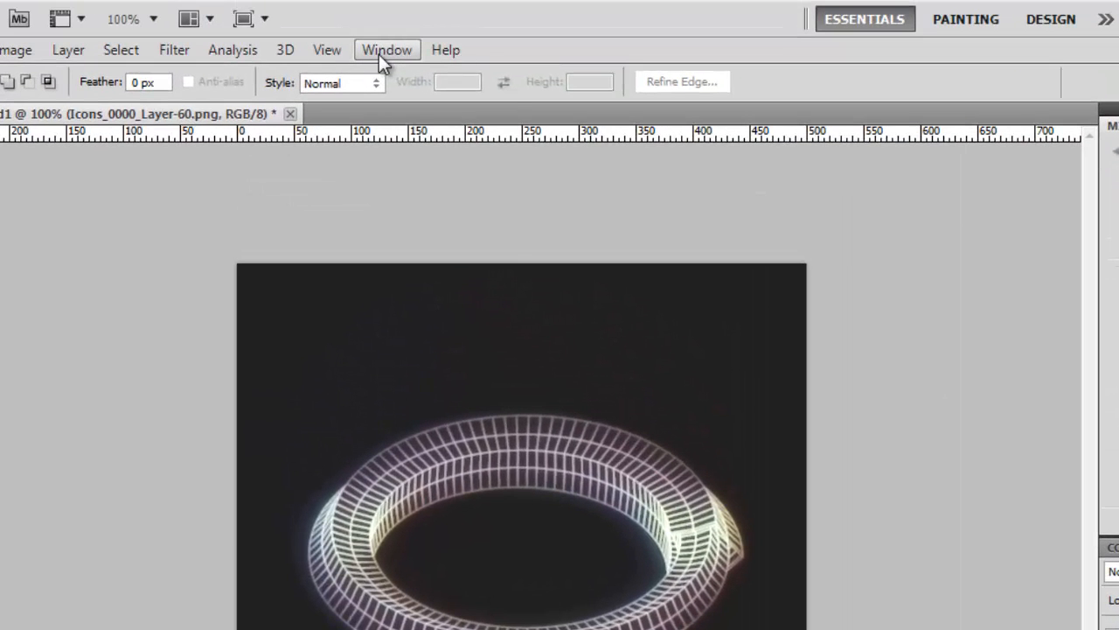
- Show the frame animation strip for the stacked document
left_click(379, 54)
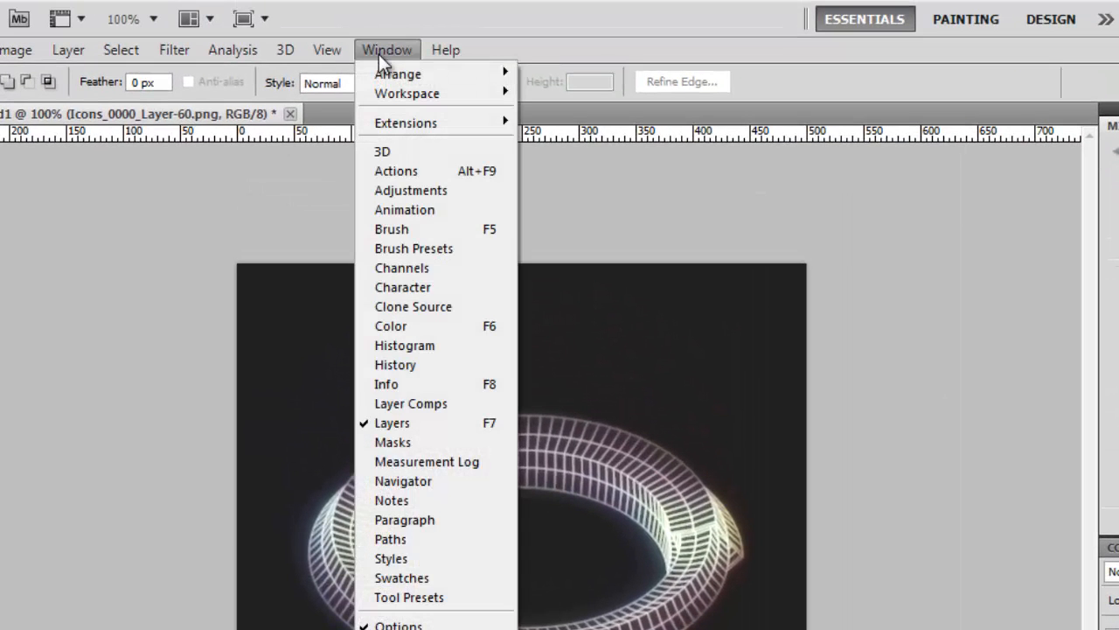
left_click(405, 210)
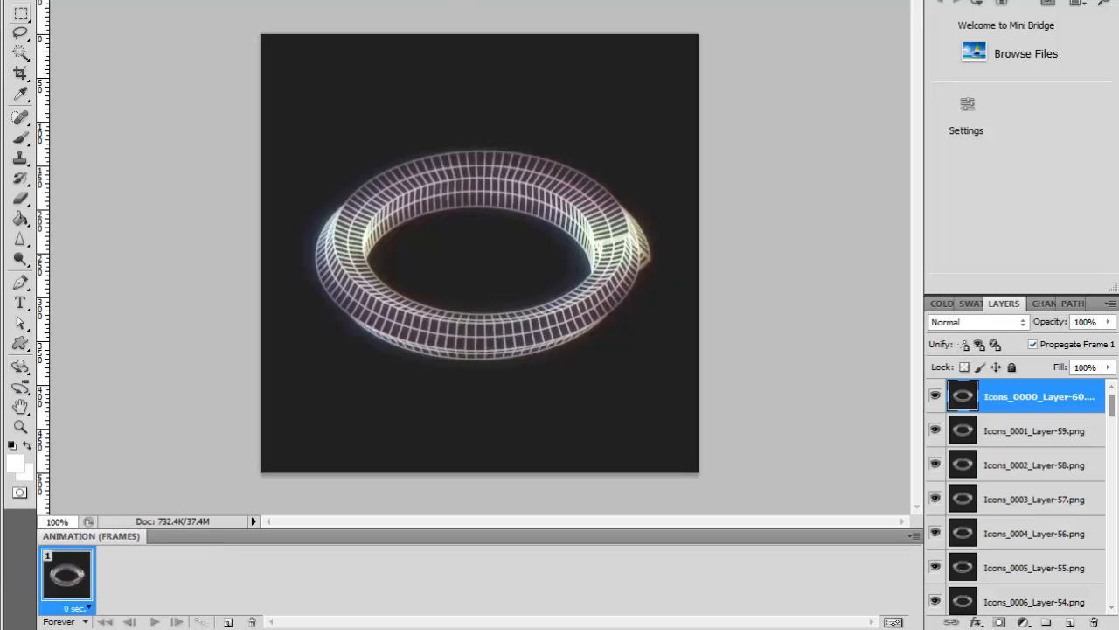
key("alt+w")
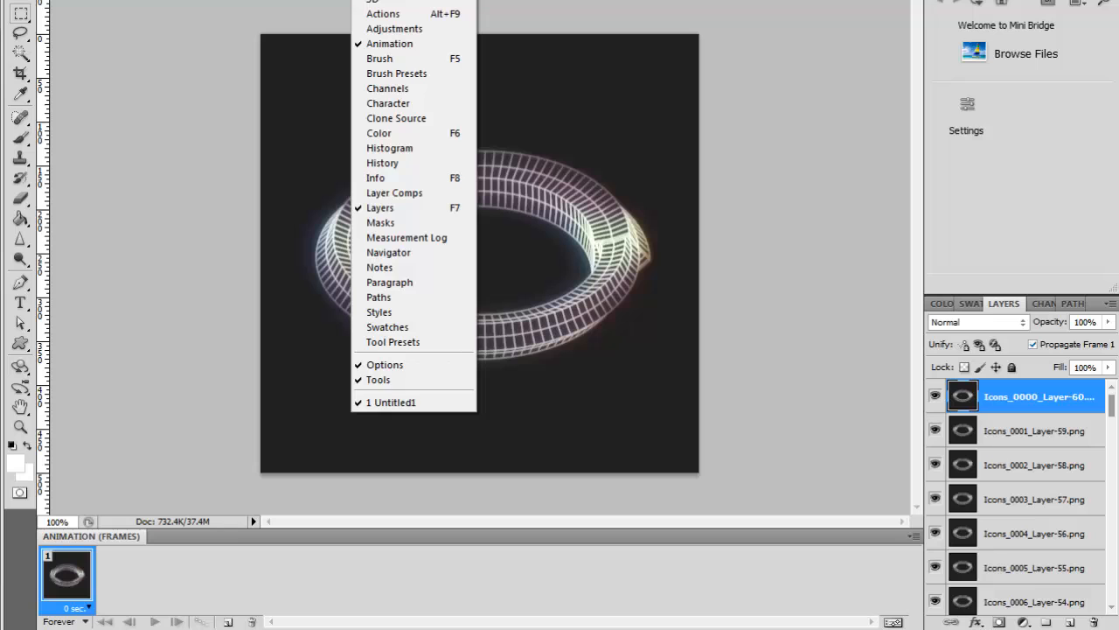
key("Escape")
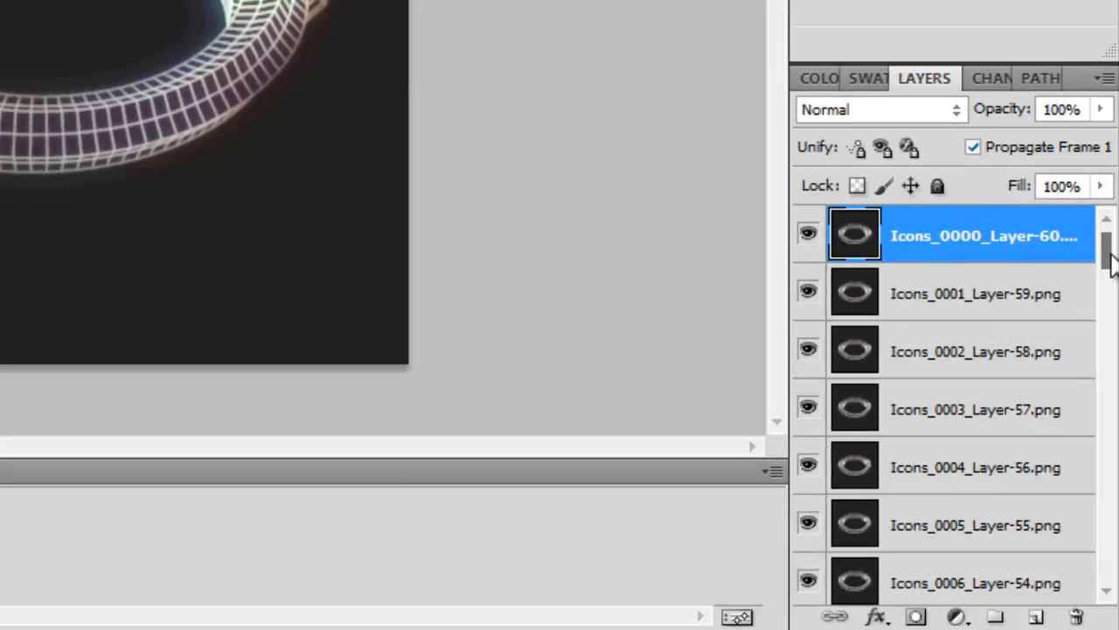
- Select every layer from Icons_0000_Layer-60.png to Icons_0059_Layer-1.png and make animation frames from the layers
left_click_drag(1109, 243, 1106, 564)
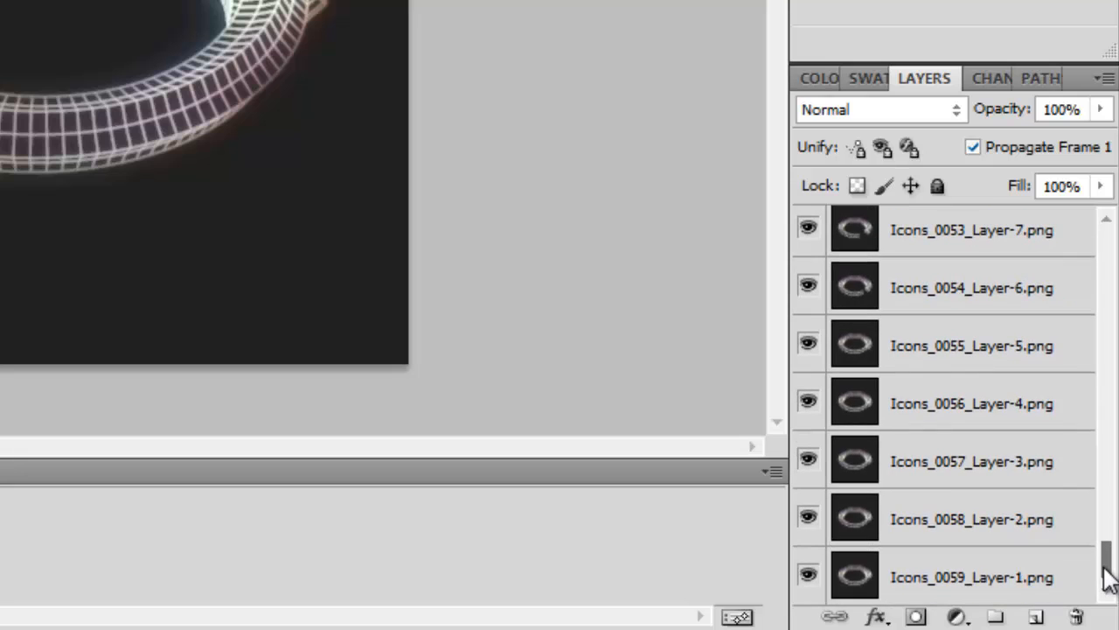
left_click(938, 579, "shift")
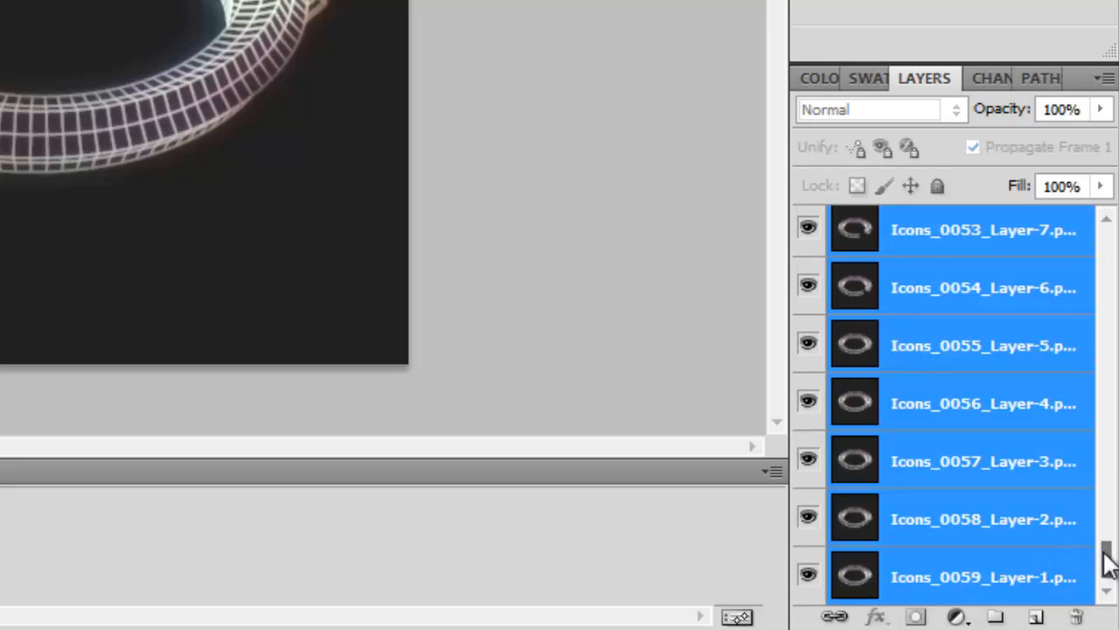
mouse_move(1107, 555)
left_mouse_down()
mouse_move(1107, 313)
mouse_move(1106, 564)
left_mouse_up()
left_click(775, 473)
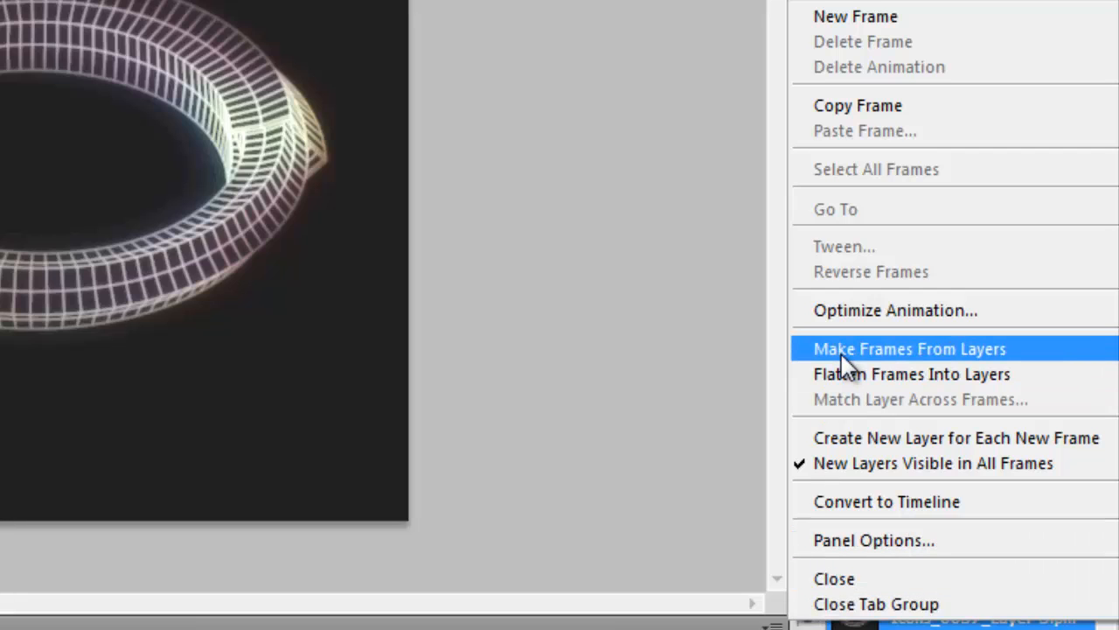
left_click(888, 347)
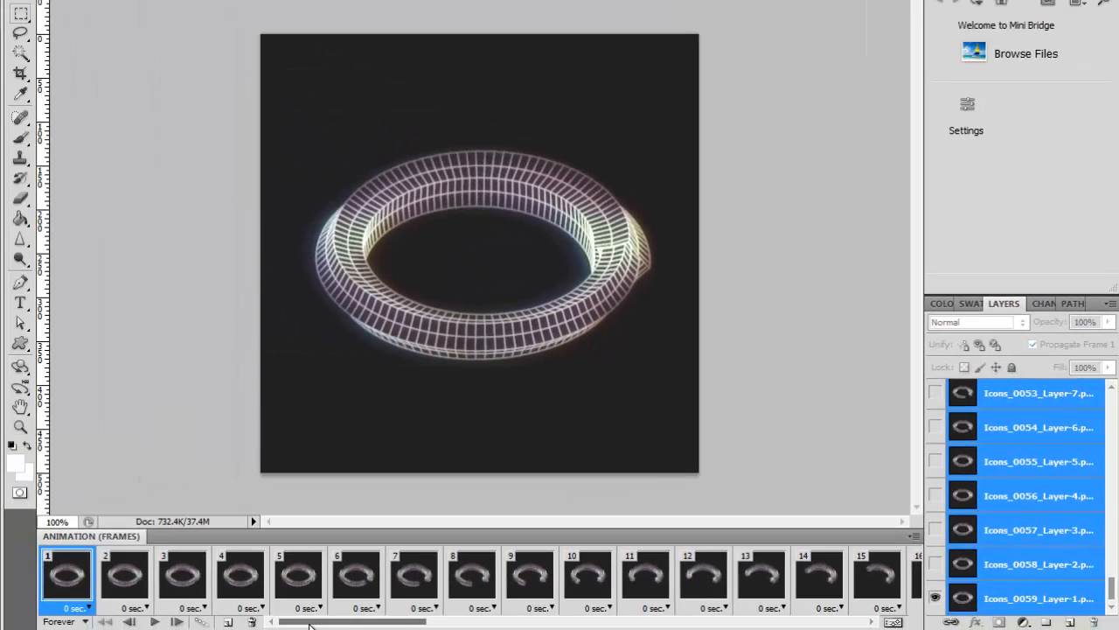
- Play the new frame animation as a preview on the canvas and stop it
mouse_move(288, 624)
left_mouse_down()
mouse_move(595, 624)
mouse_move(276, 626)
left_mouse_up()
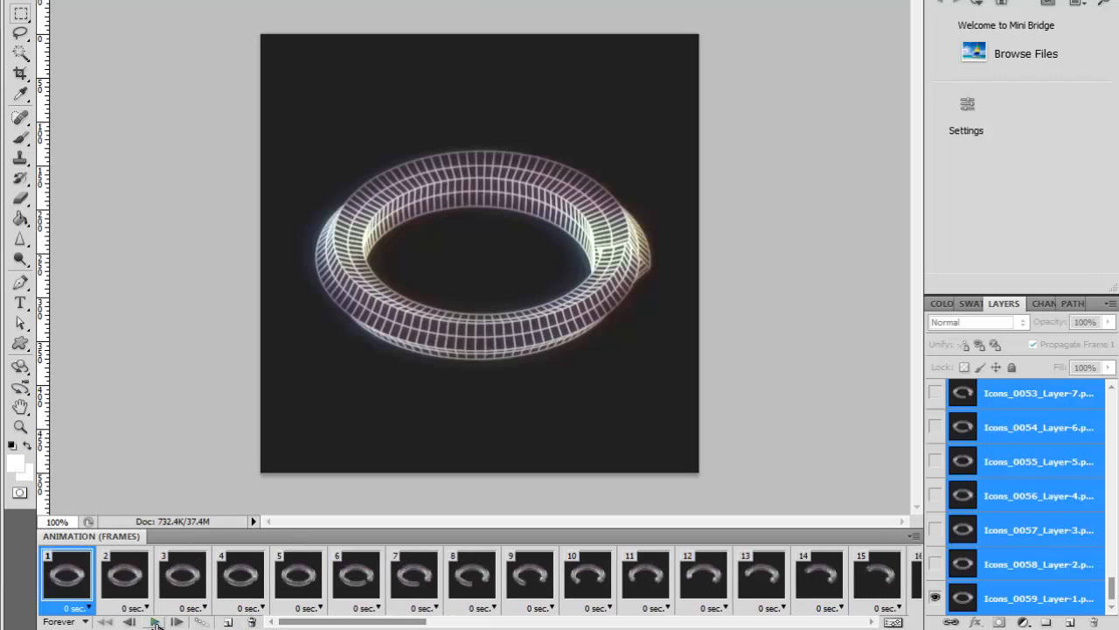
left_click(154, 621)
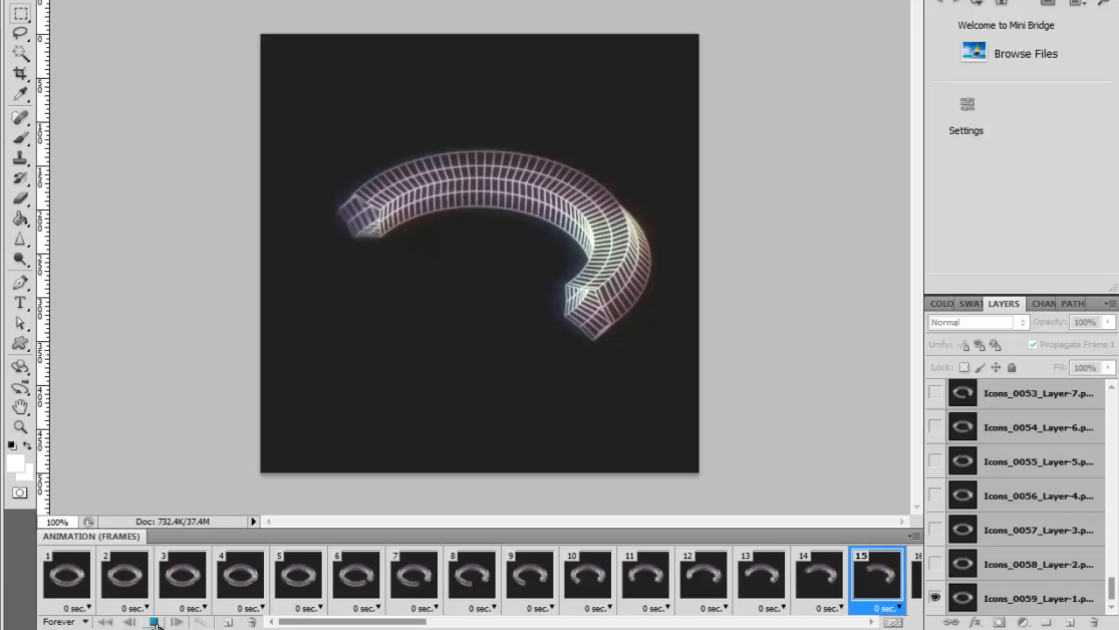
left_click(154, 621)
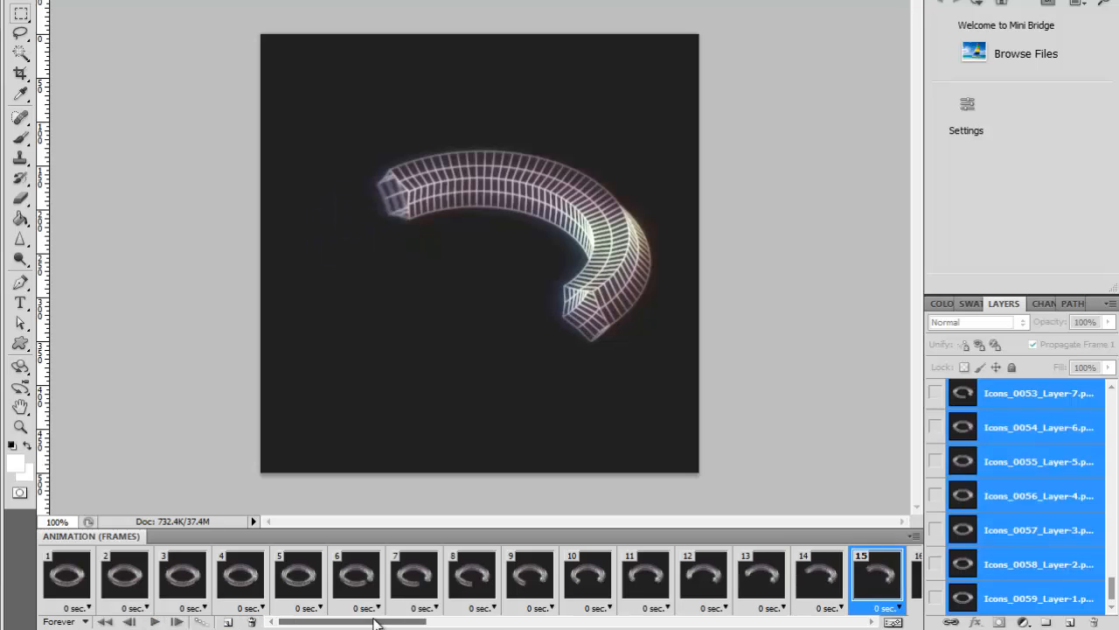
- Select all animation frames from 1 to 60 and set their delay to 0.2 seconds
left_click(90, 588)
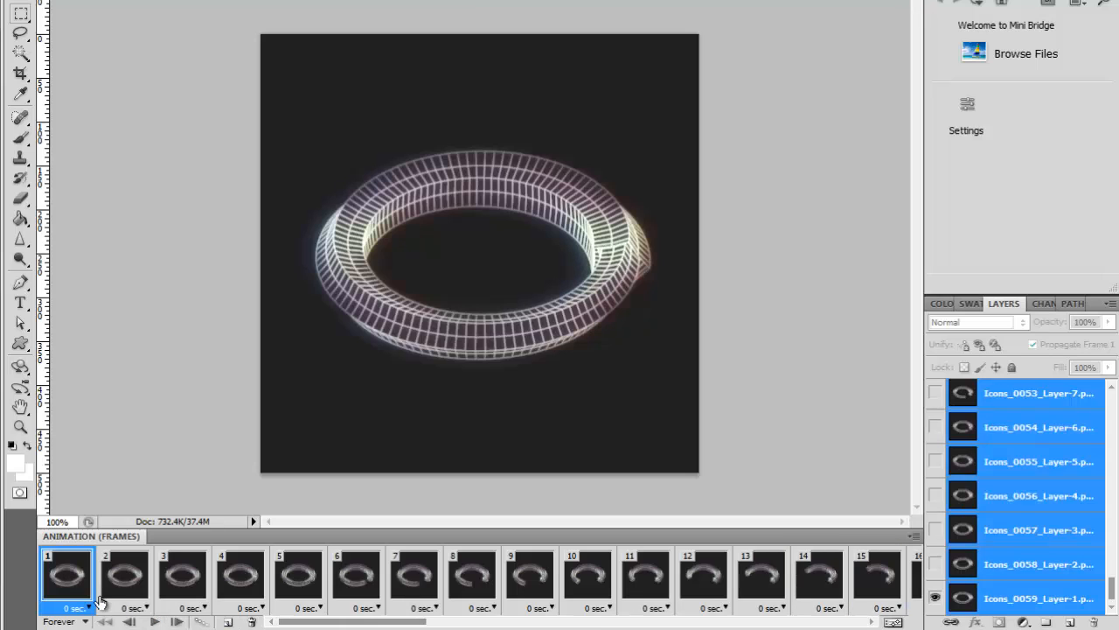
key("ctrl+a")
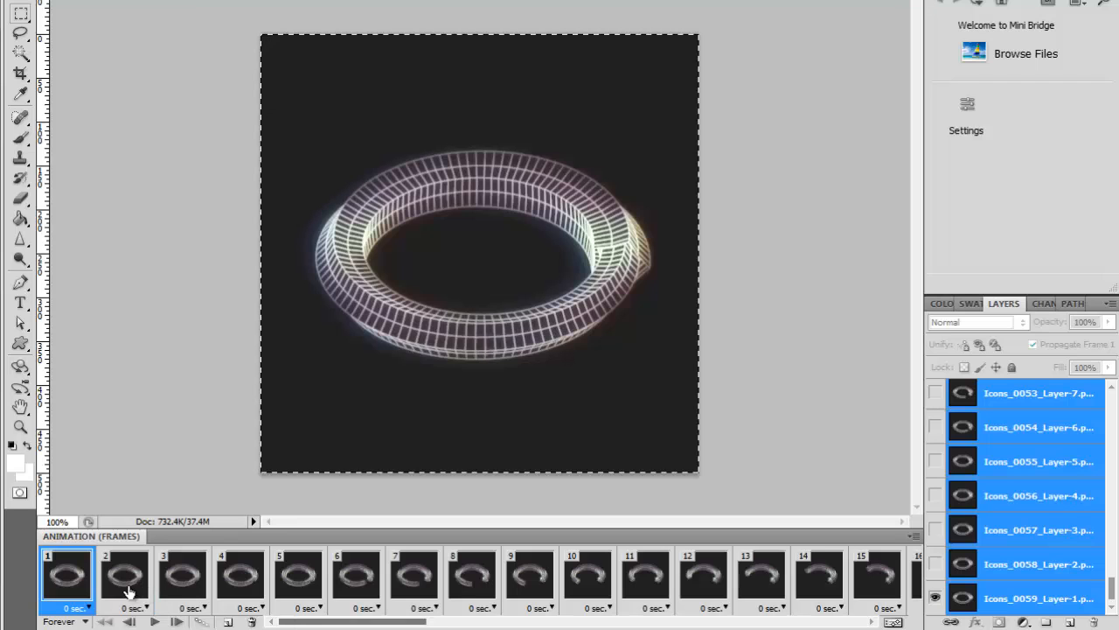
left_click_drag(306, 622, 779, 626)
left_click(906, 573, "shift")
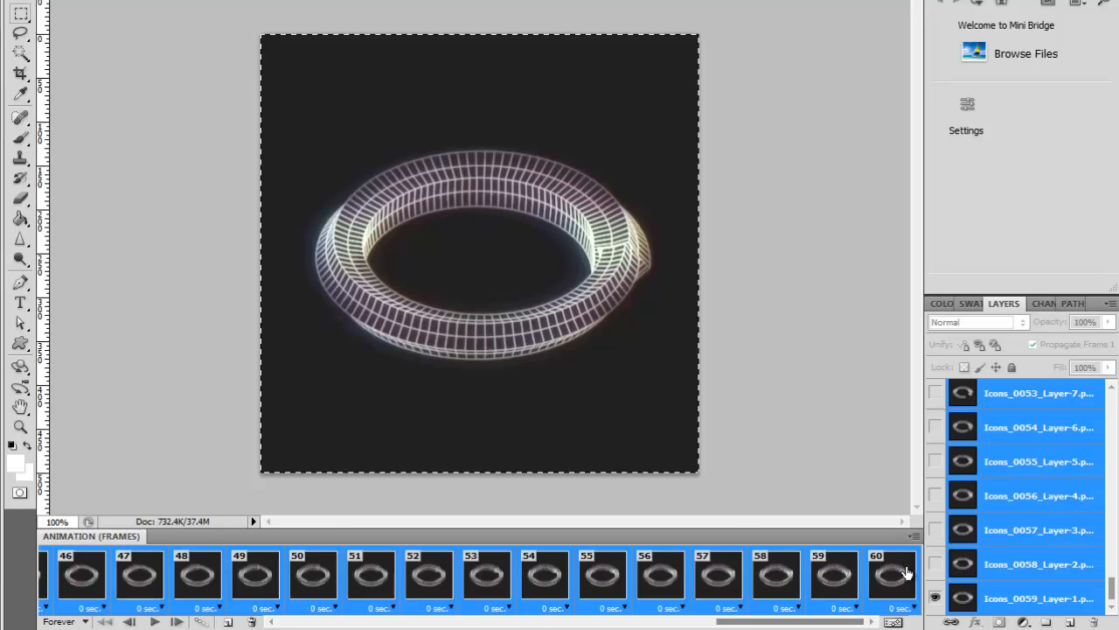
left_click(914, 610)
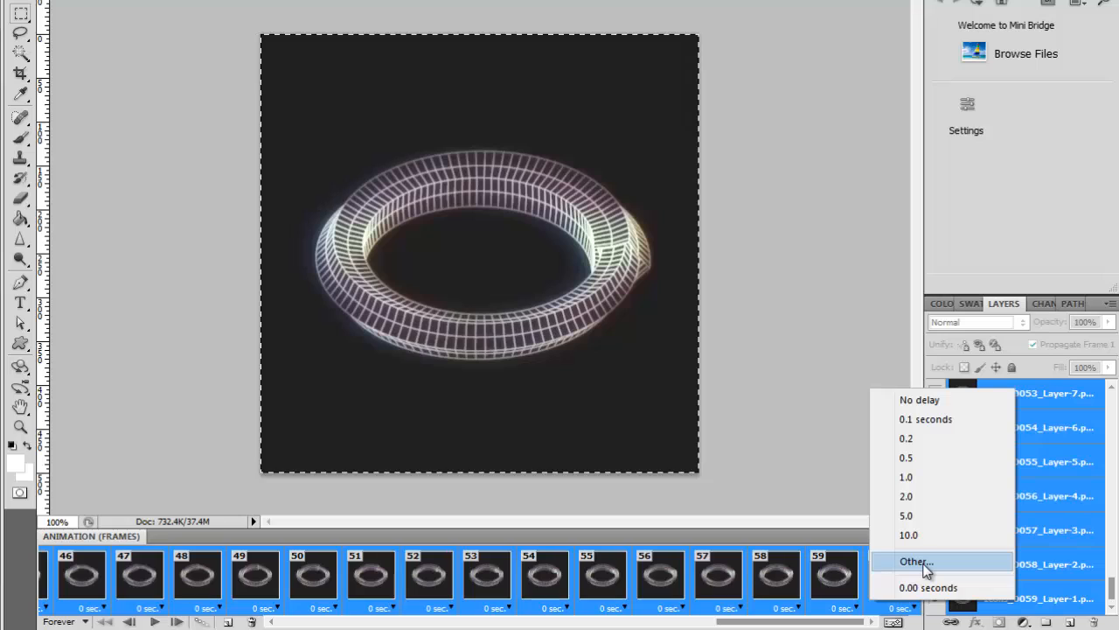
left_click(923, 439)
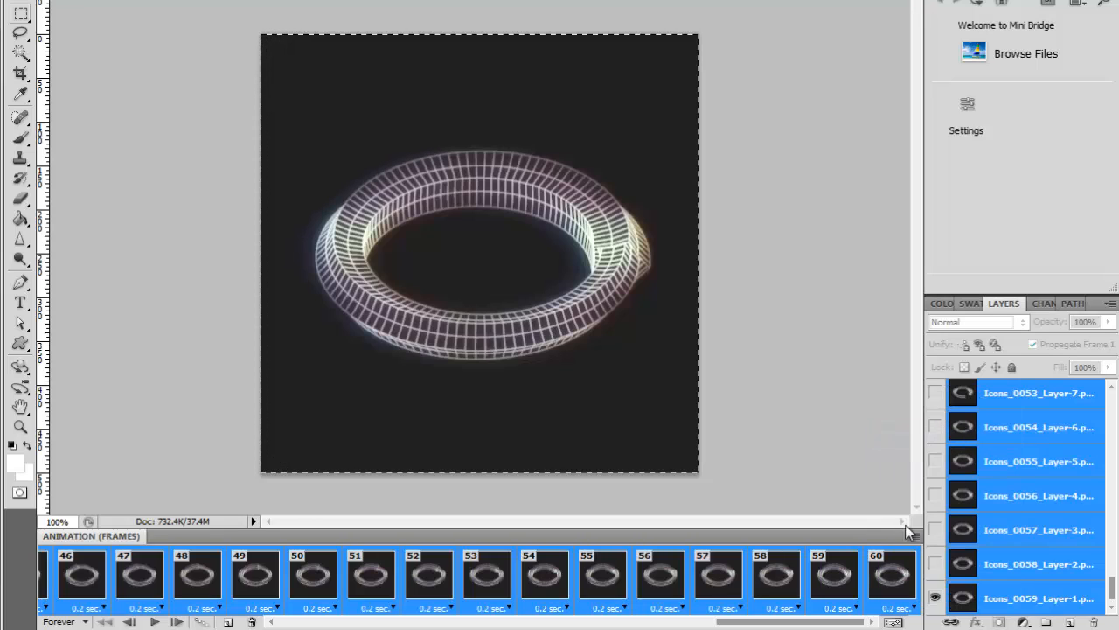
- Preview the animation again to check its playback speed with the 0.2-second frame delay, stopping it when done
left_click(154, 622)
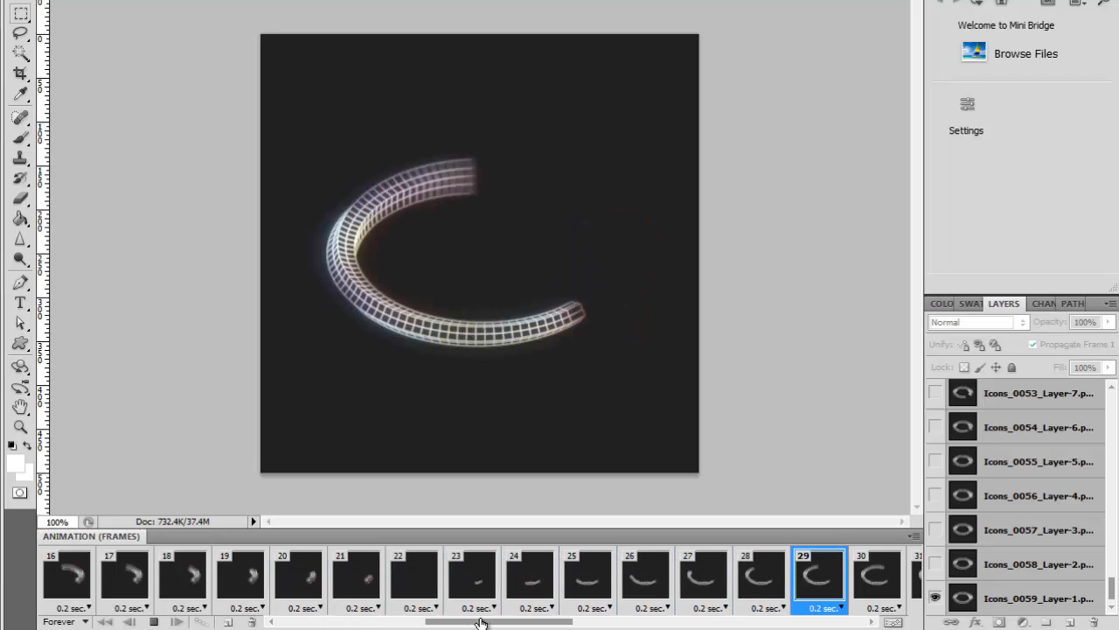
left_click(153, 622)
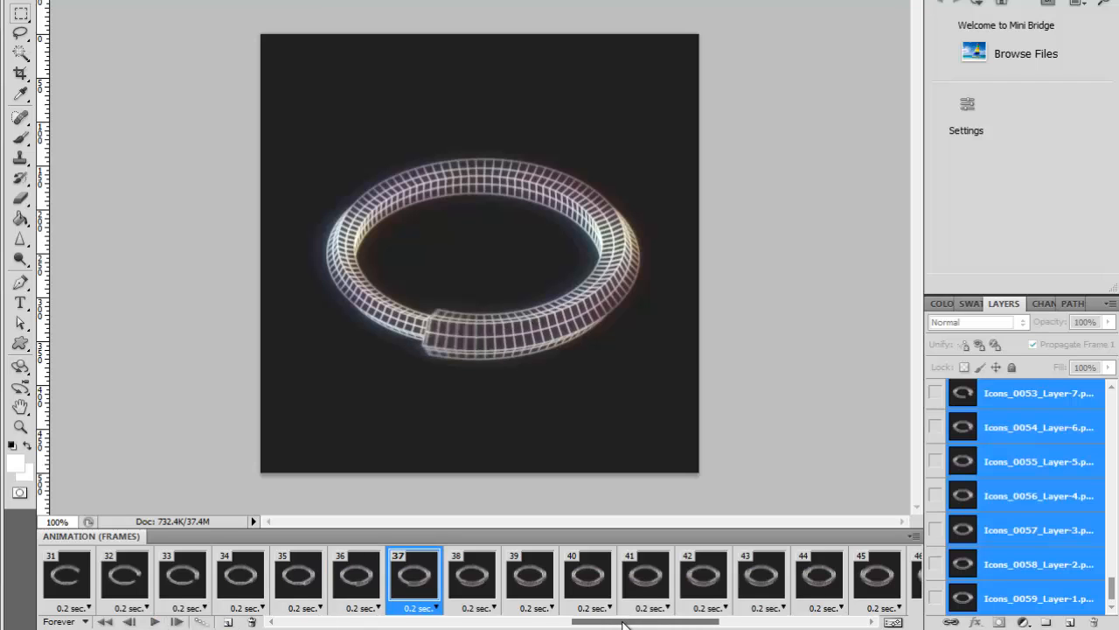
left_click_drag(623, 623, 317, 624)
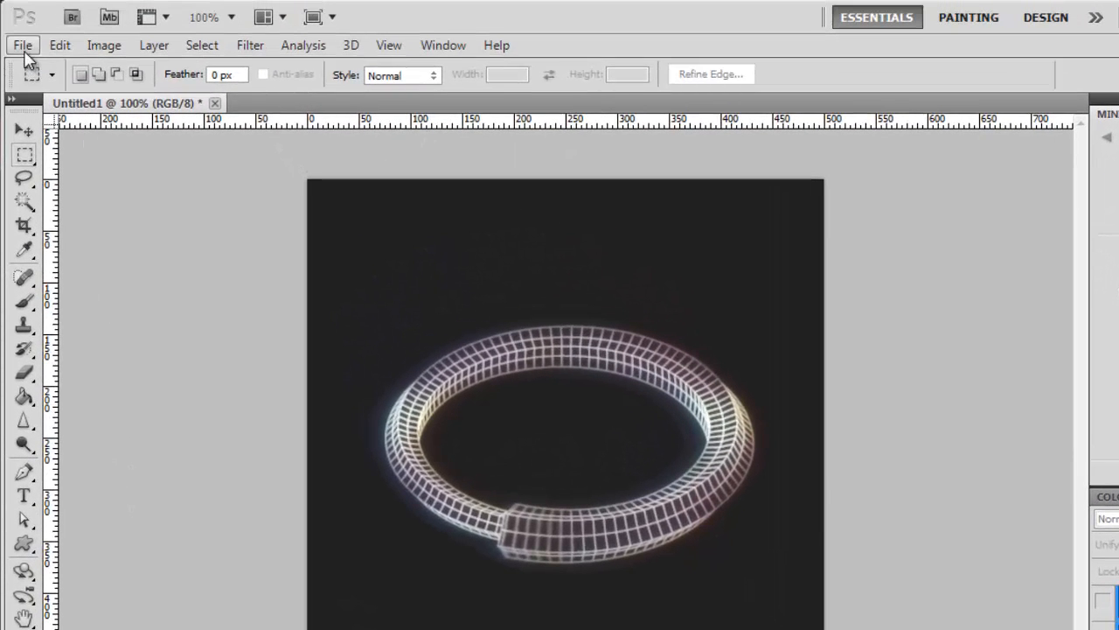
- Set up a Save for Web & Devices export of the animation using the GIF 64 No Dither preset
left_click(24, 47)
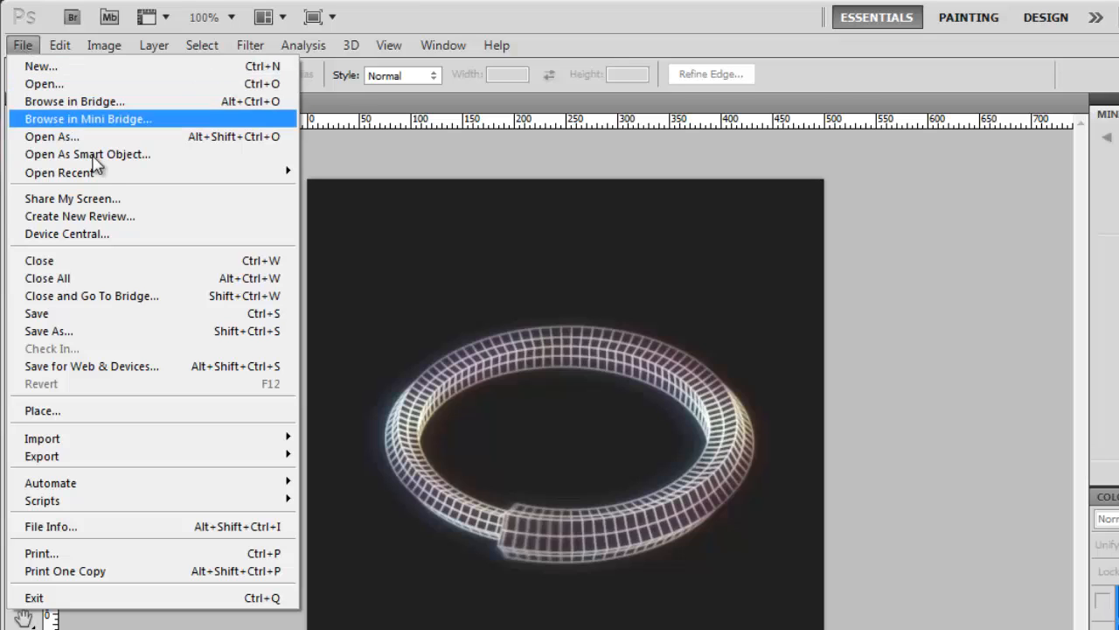
left_click(80, 372)
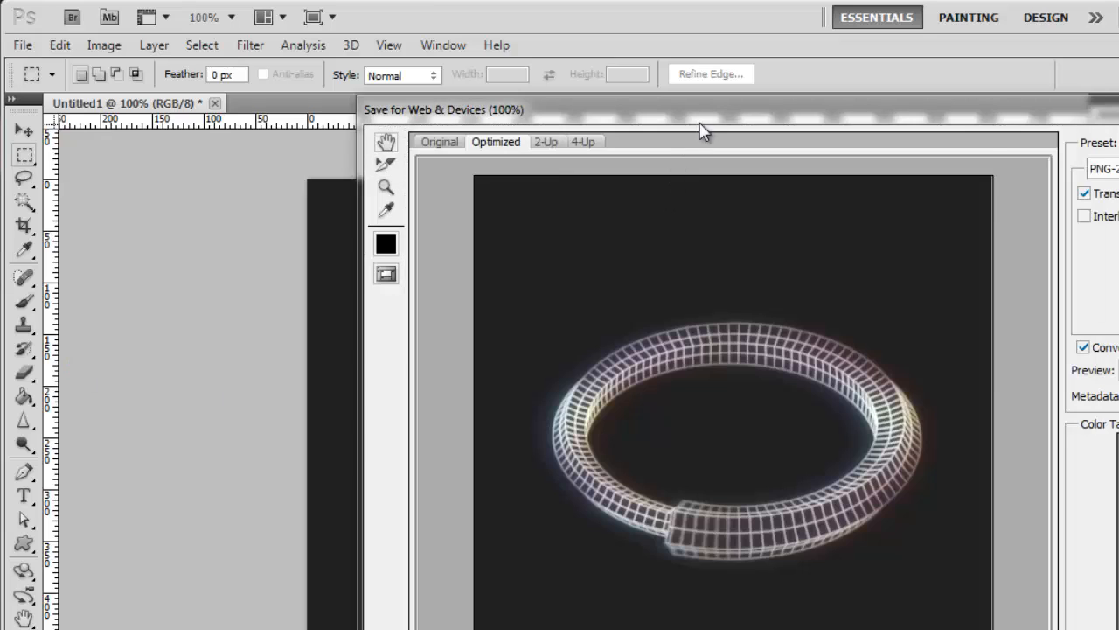
left_click_drag(703, 130, 384, 13)
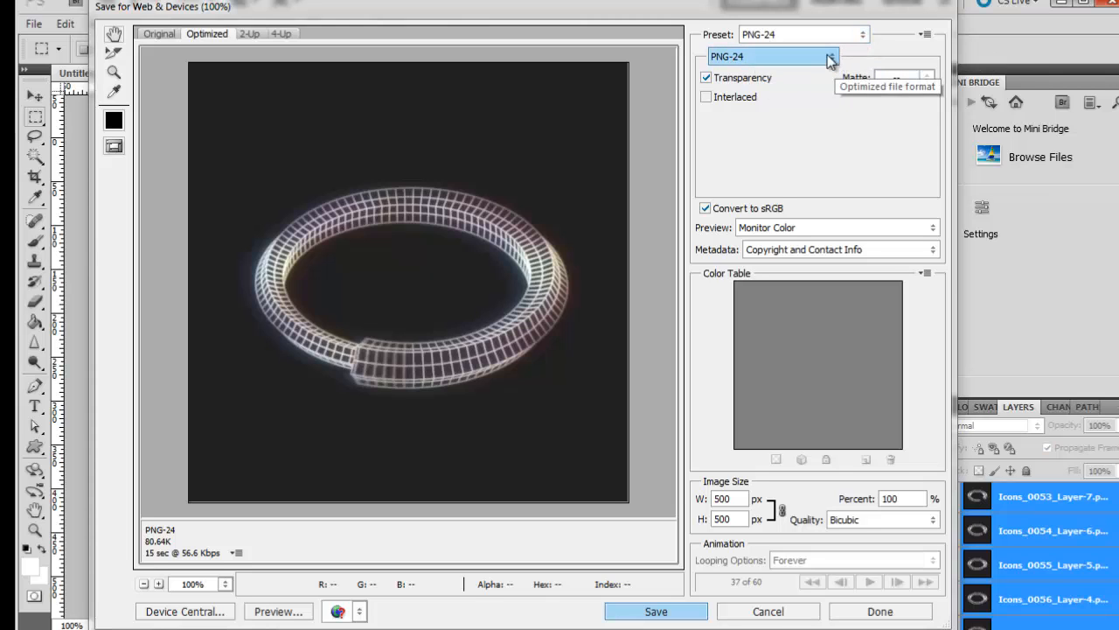
left_click(864, 34)
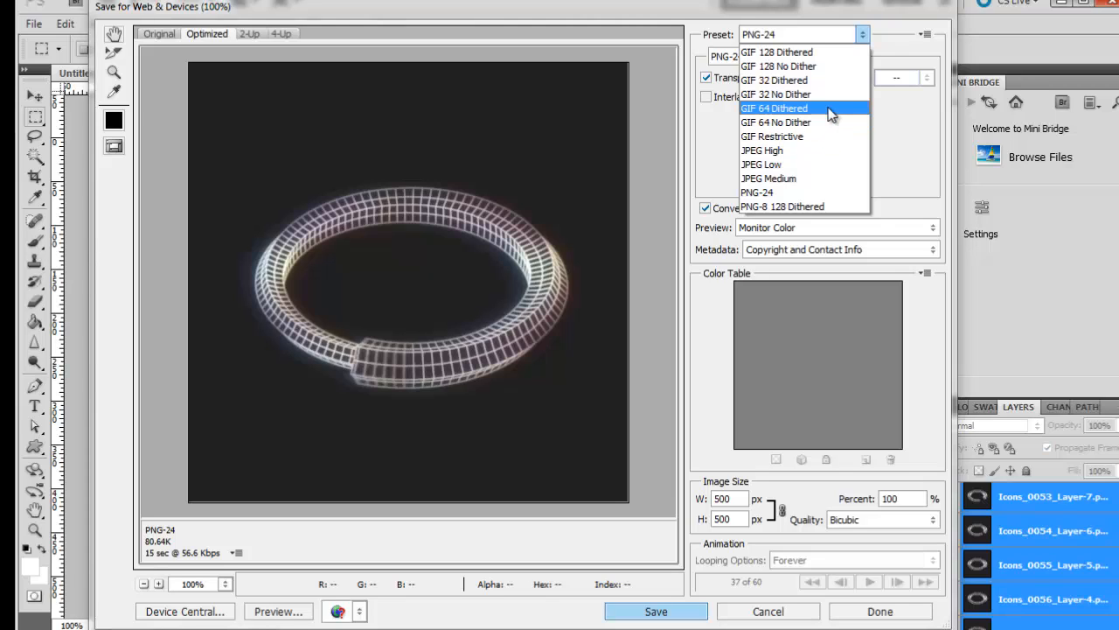
left_click(821, 125)
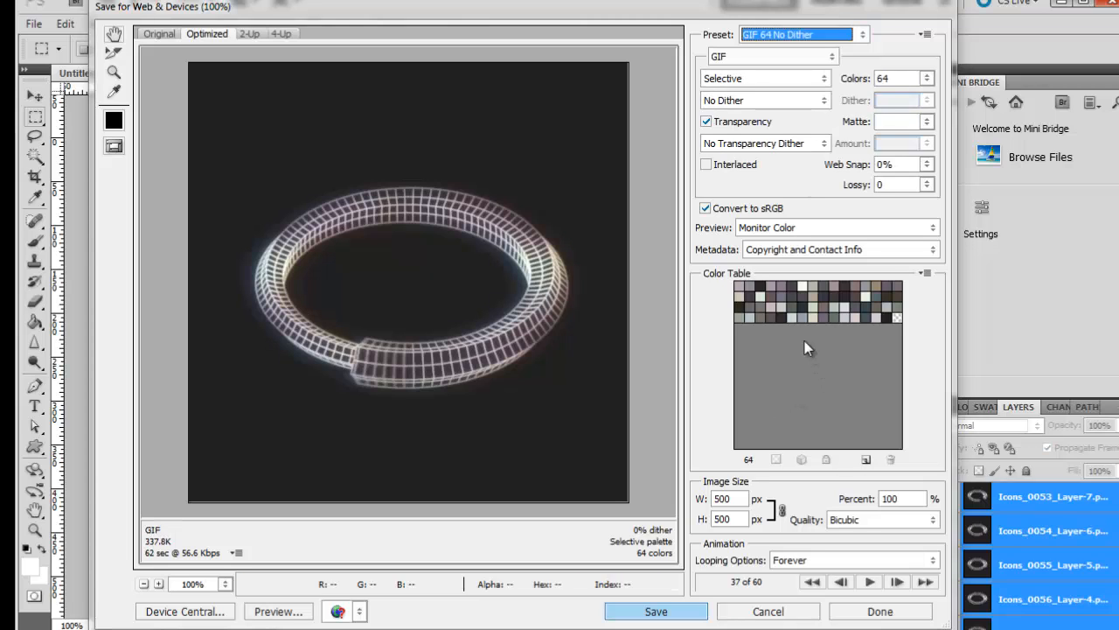
left_click(861, 37)
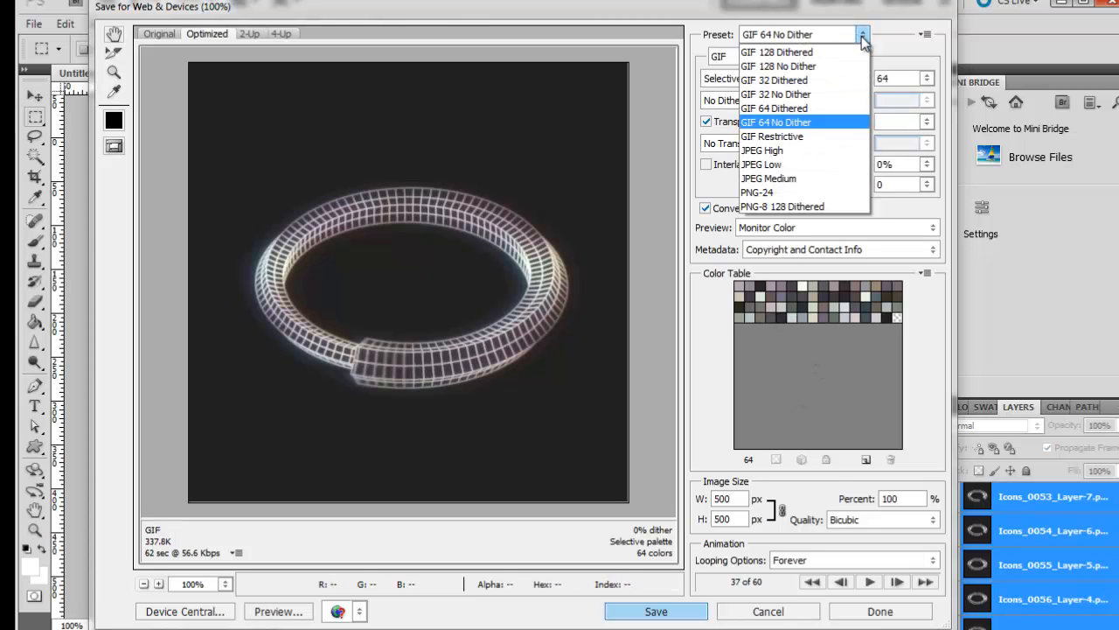
left_click(862, 38)
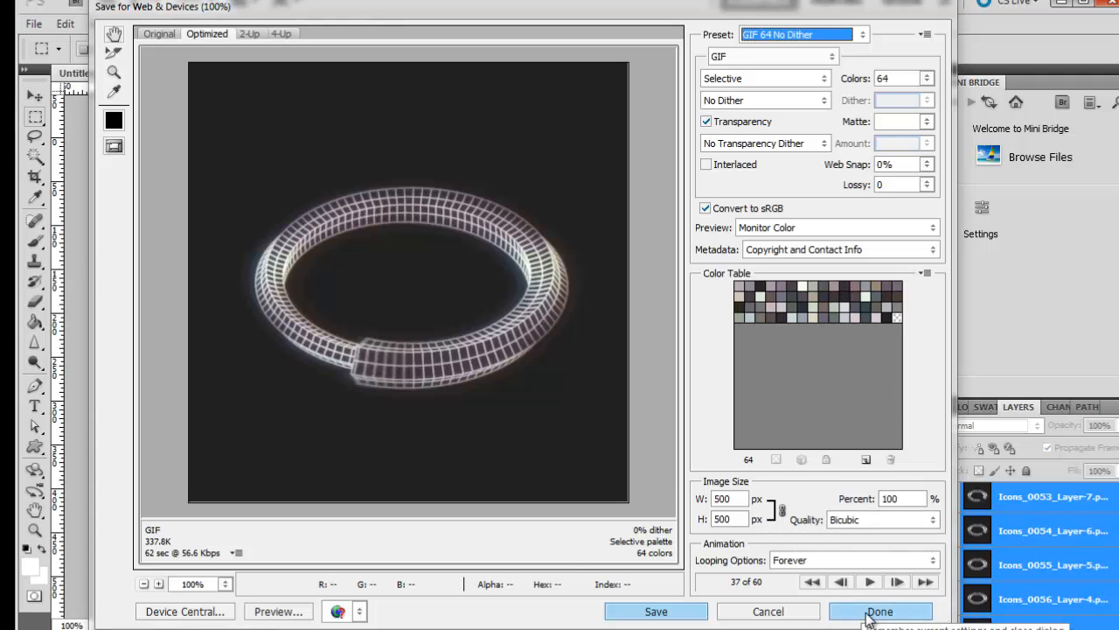
- Save the optimized animation to the Desktop as myGif, with the Images Only format and Default Settings
left_click(685, 612)
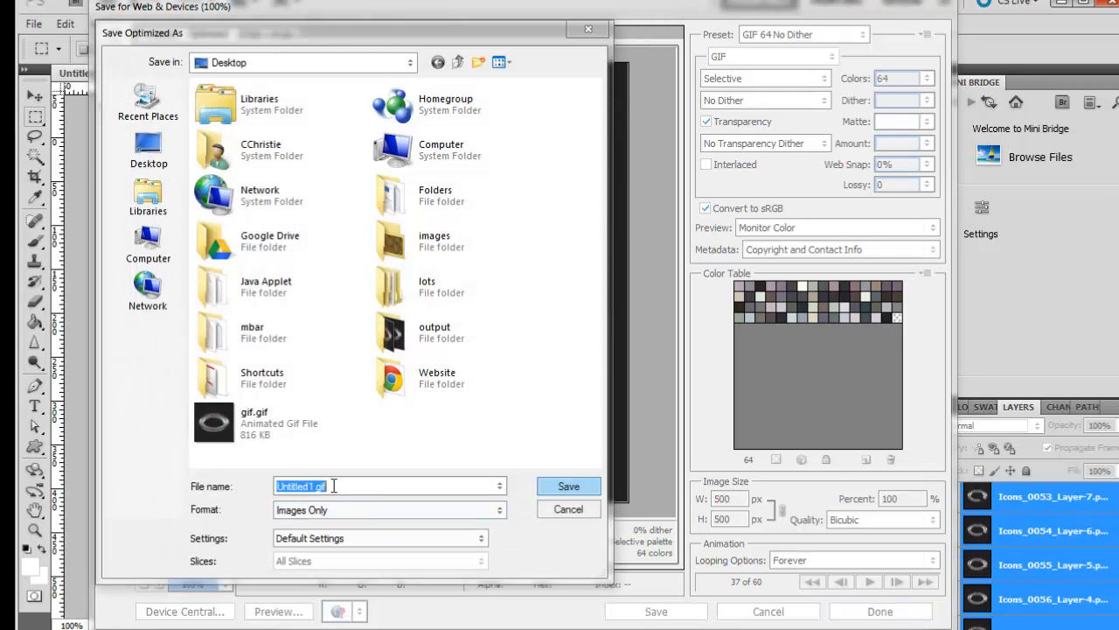
type("myGif")
left_click(343, 513)
left_click(343, 514)
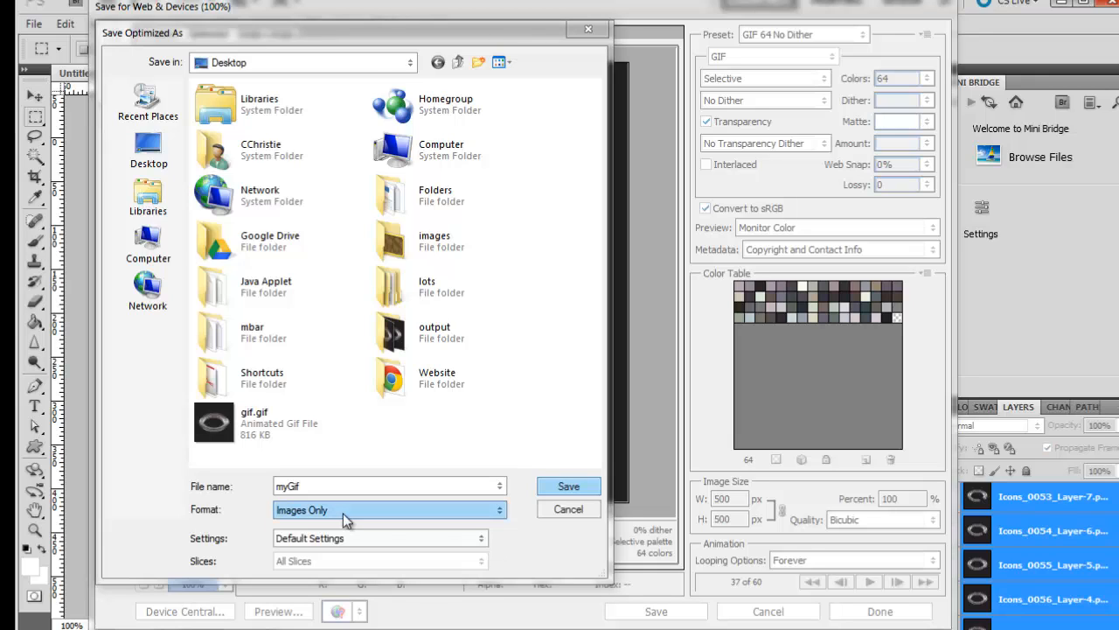
left_click(323, 537)
left_click(322, 536)
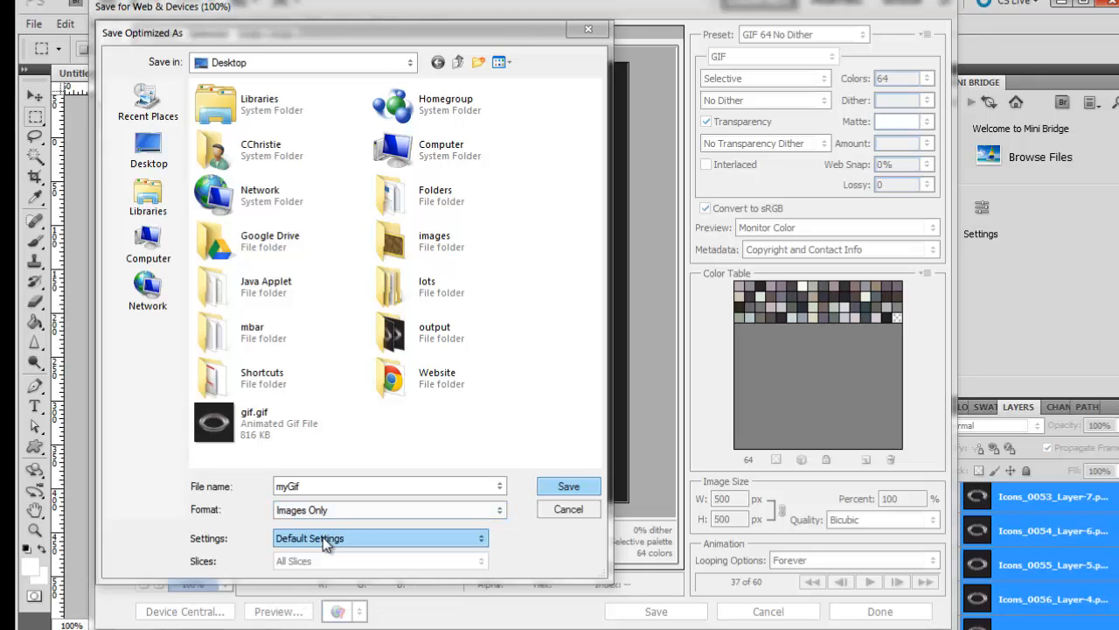
left_click(579, 492)
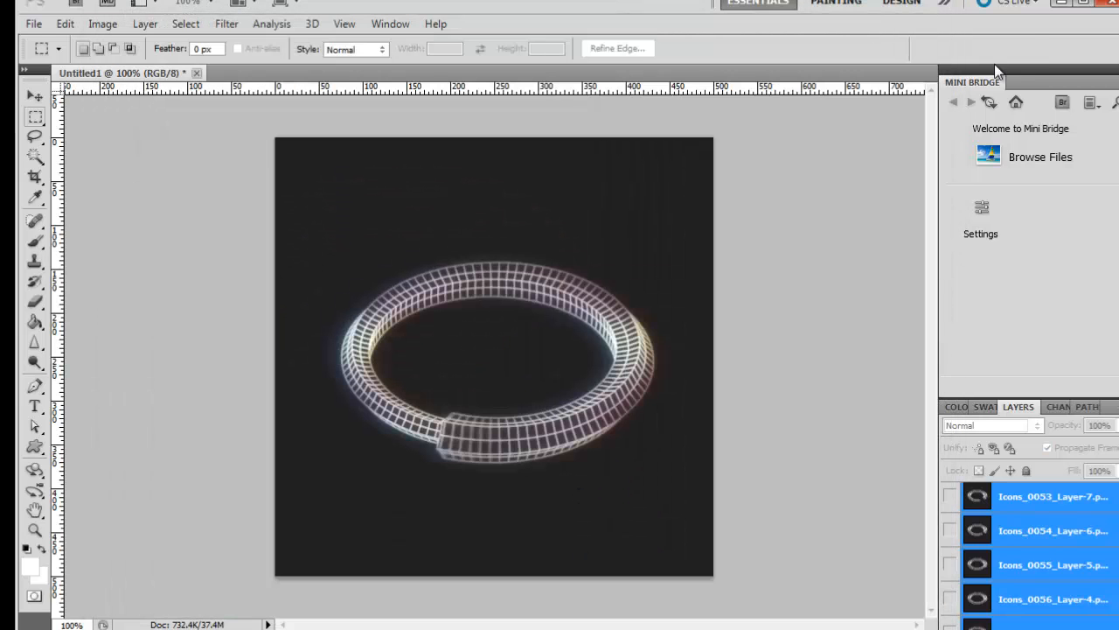
- Switch to Chrome and open myGif.gif from the desktop in a new browser window to view the exported animation
left_click(1063, 4)
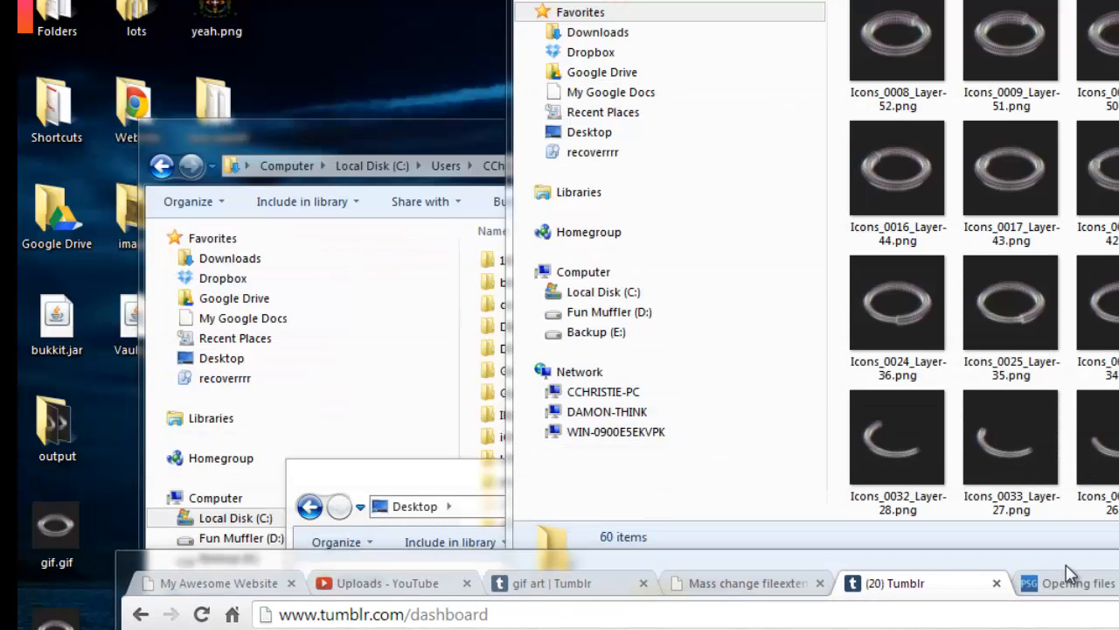
key("ctrl+n")
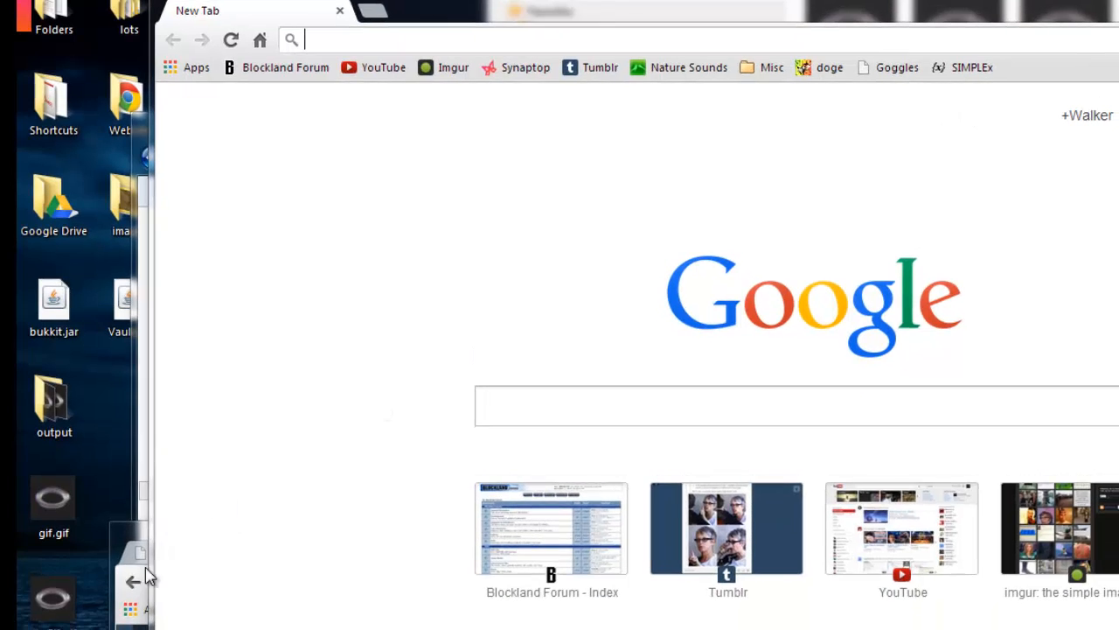
left_click_drag(216, 512, 586, 257)
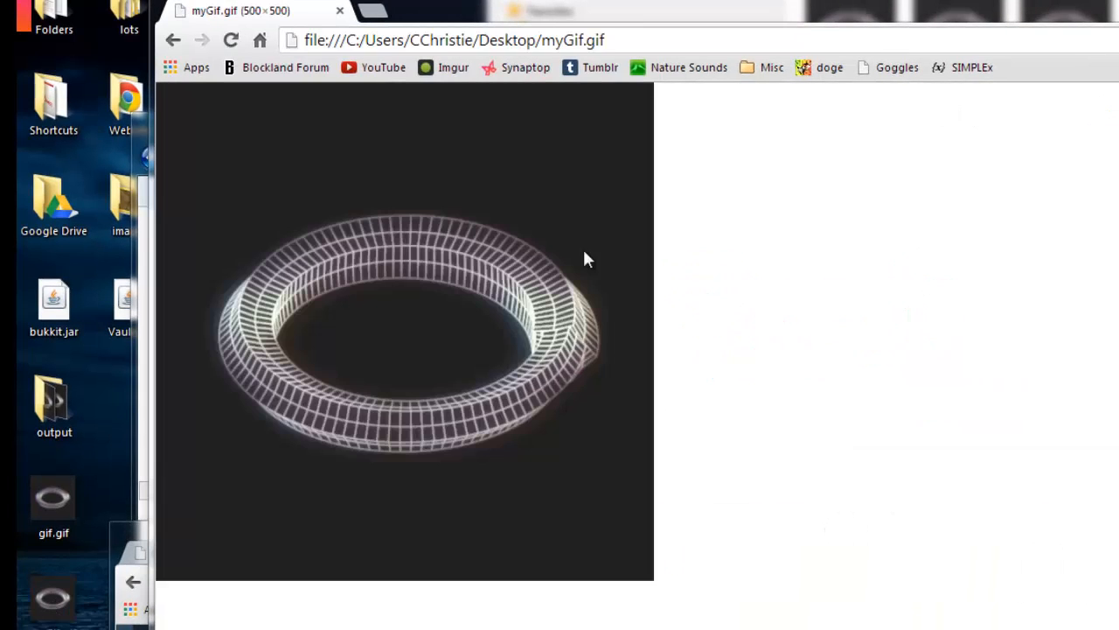